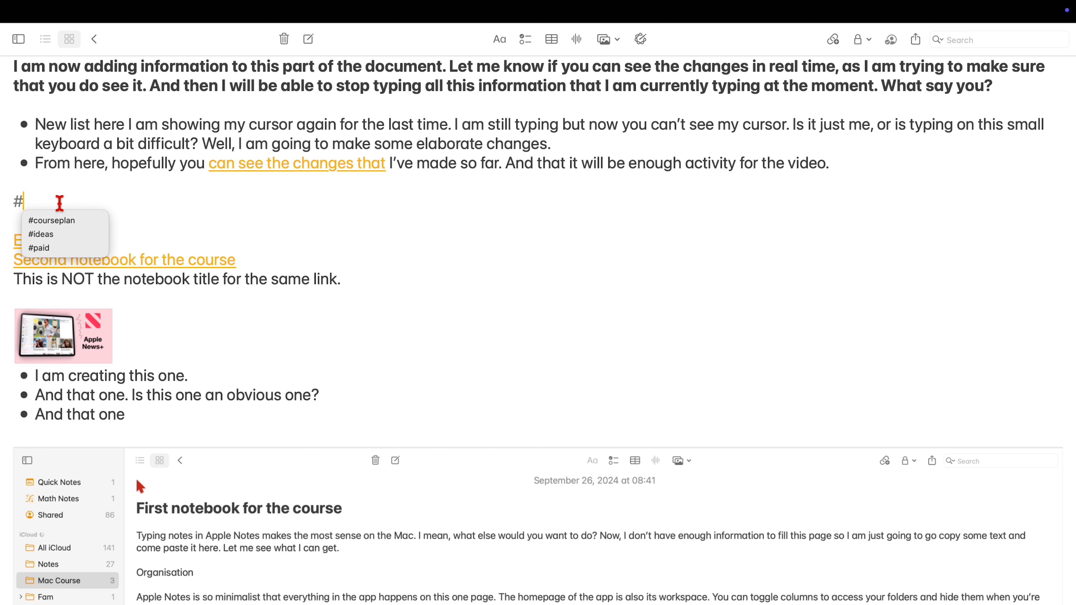
Tag the first notebook note with #course, #plan and #demo on the line below the bulleted list.
text(course)
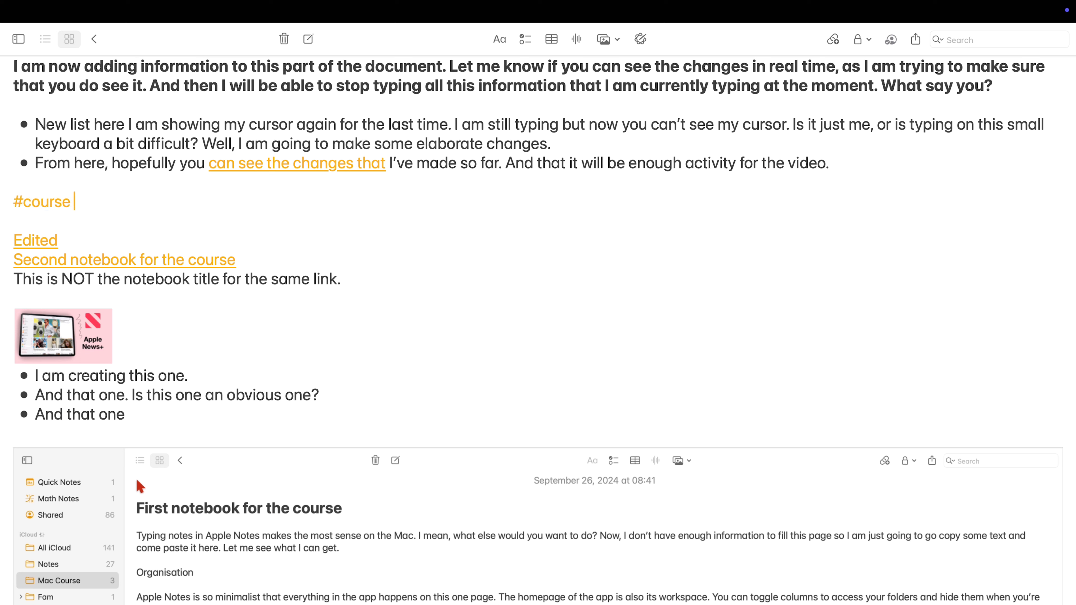
text(#p)
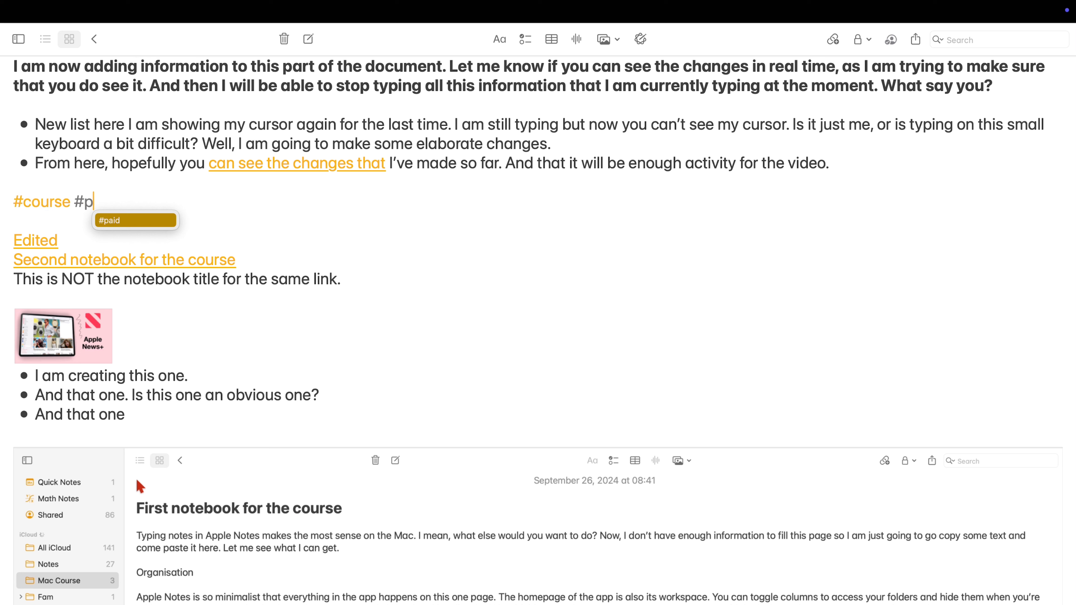
text(lan )
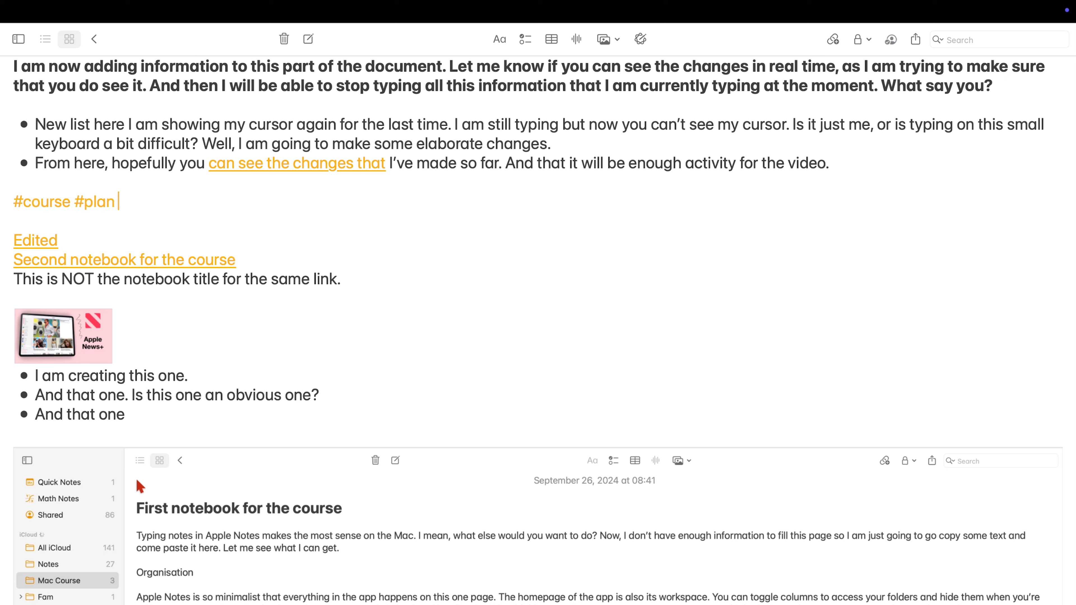
text(#demo)
key(Return)
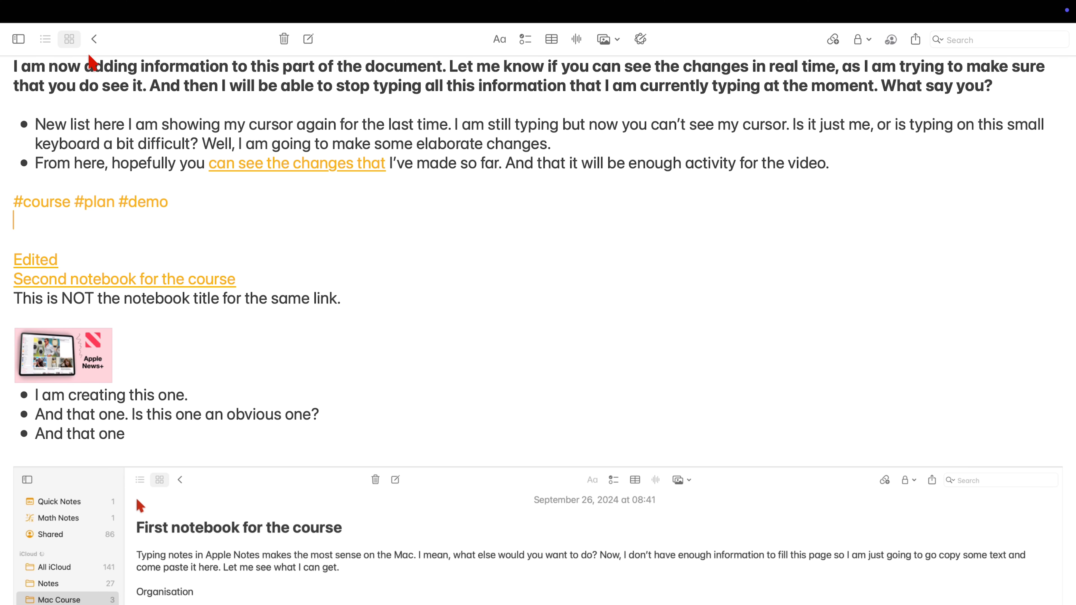
Open the note "Now writing a new notebook, and it is not changing." and add the existing #course tag below its text.
click(95, 40)
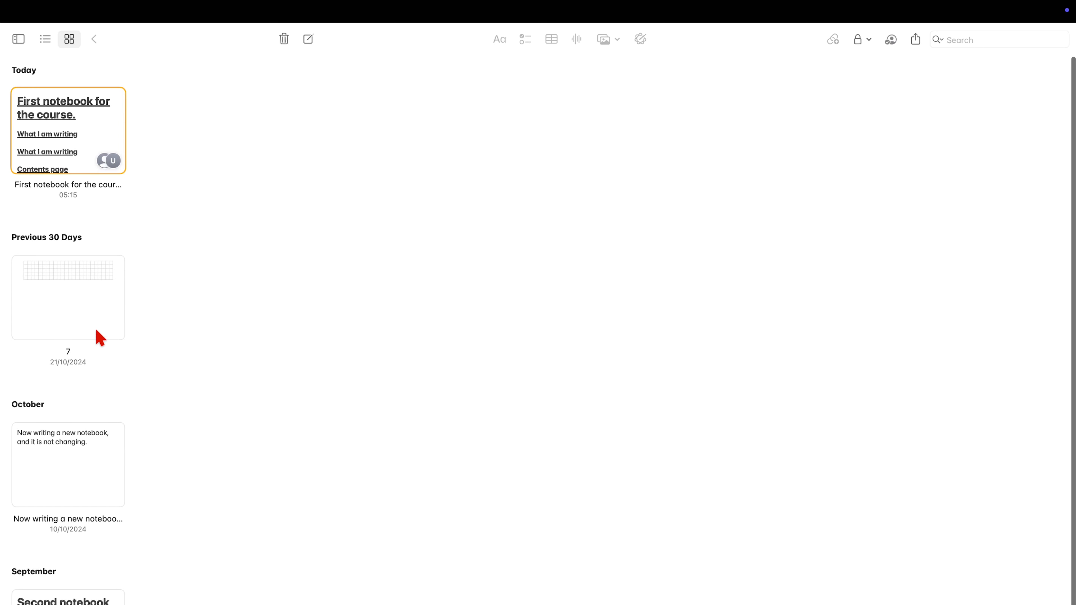
double_click(84, 455)
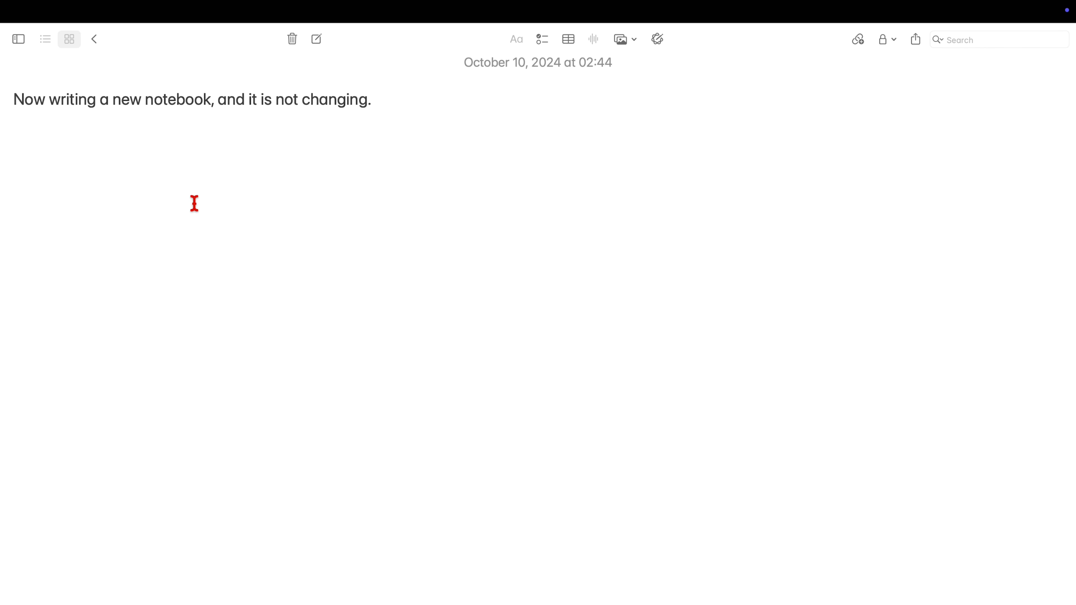
click(399, 100)
key(Return)
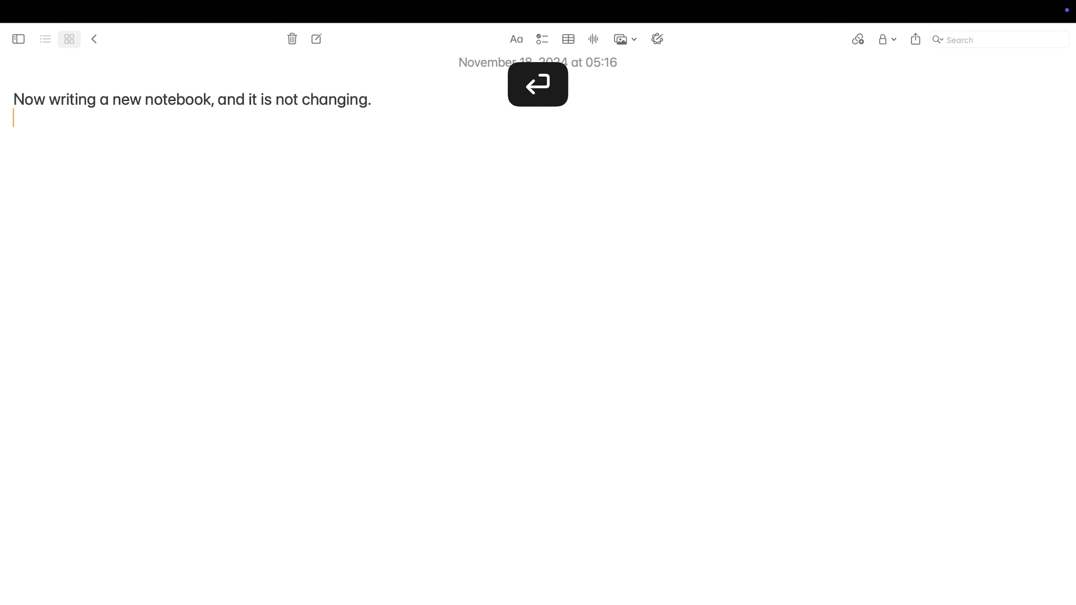
text(#)
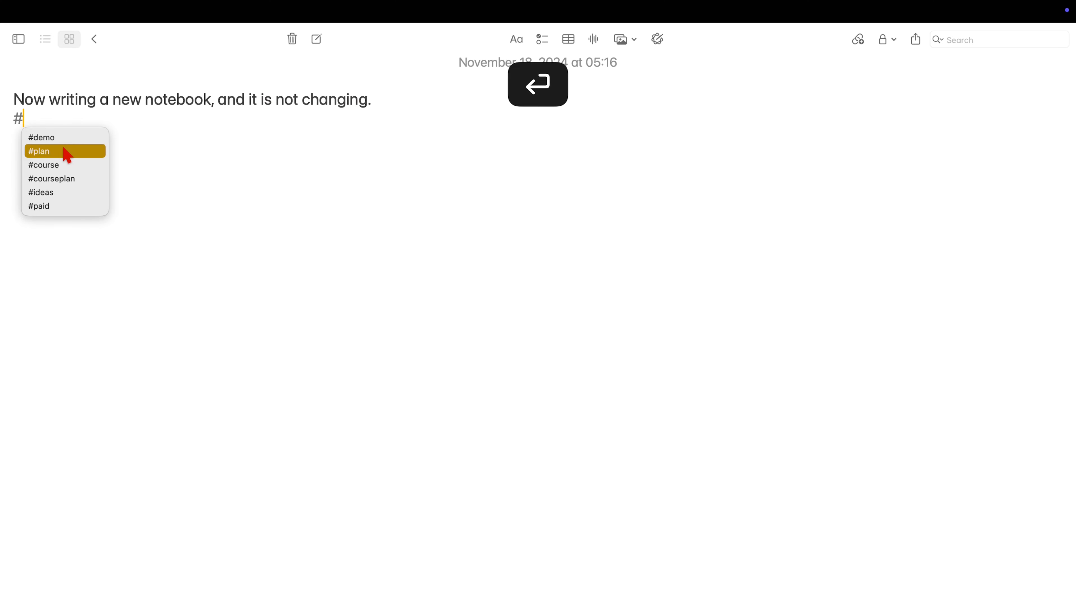
click(54, 165)
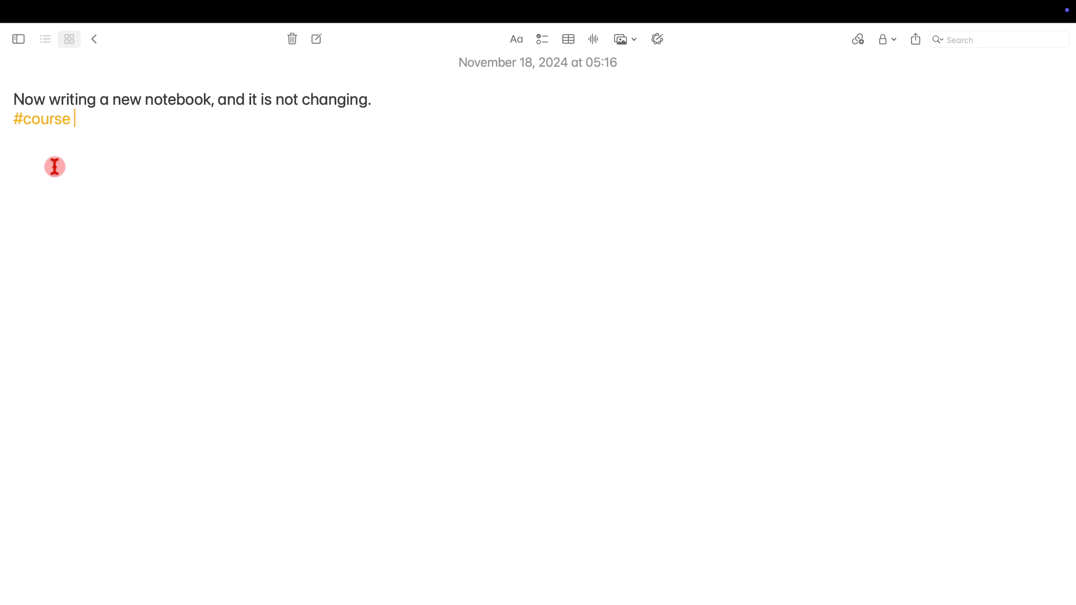
Open the "Second notebook for the course" note and add the existing tags #plan, #course and #demo below its title.
click(96, 40)
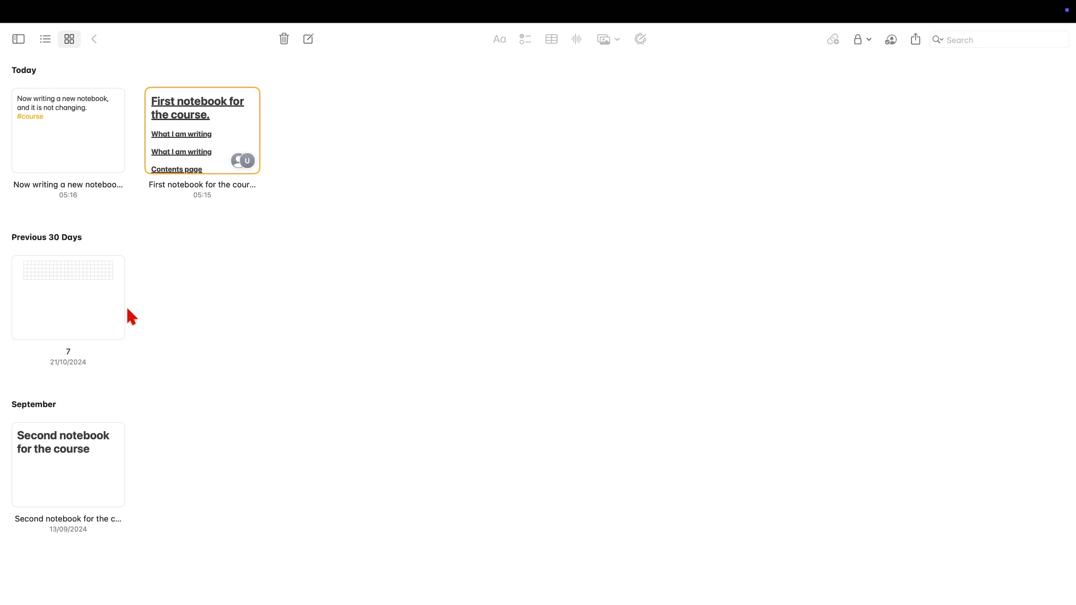
double_click(95, 453)
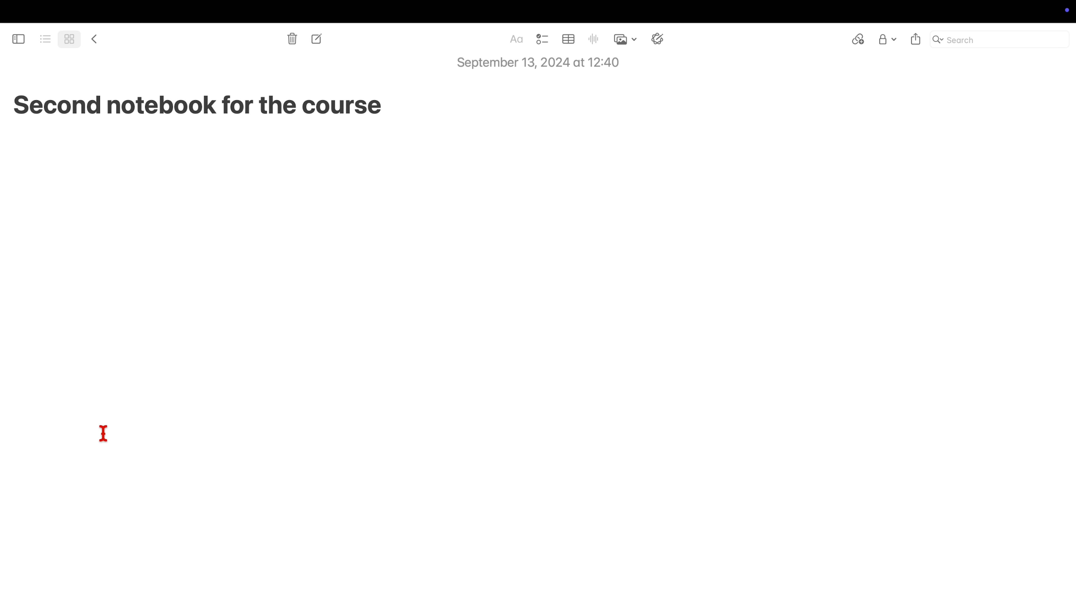
click(423, 106)
key(Return)
key(Return)
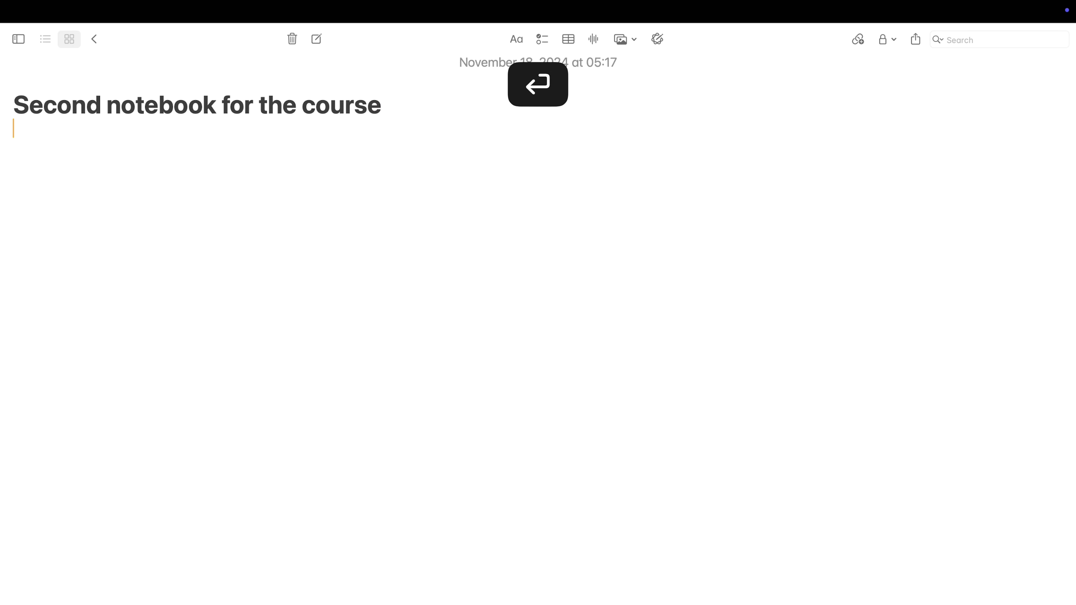
text(#)
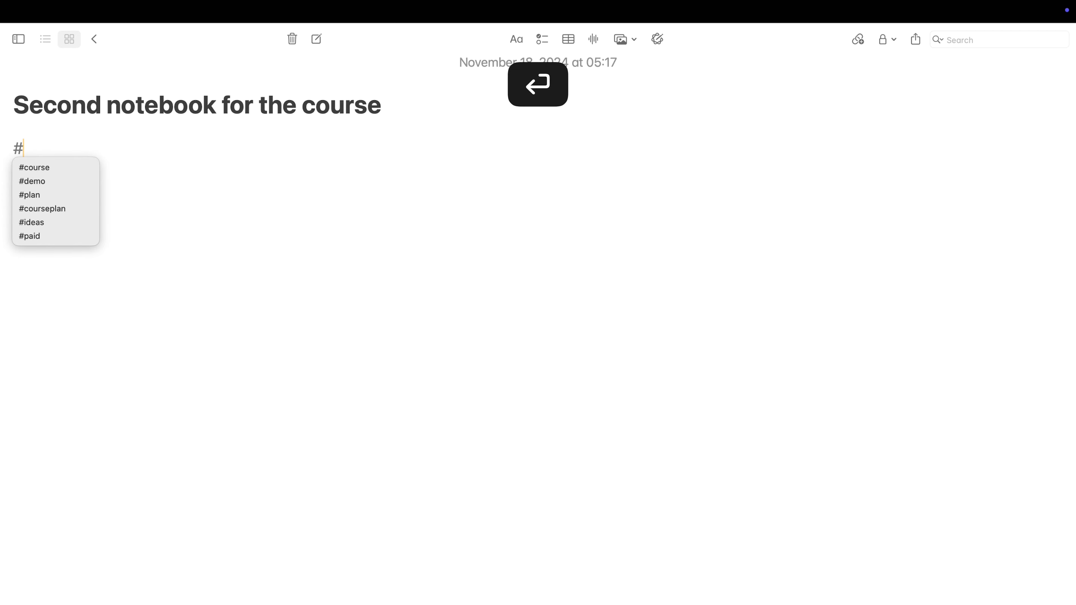
click(35, 195)
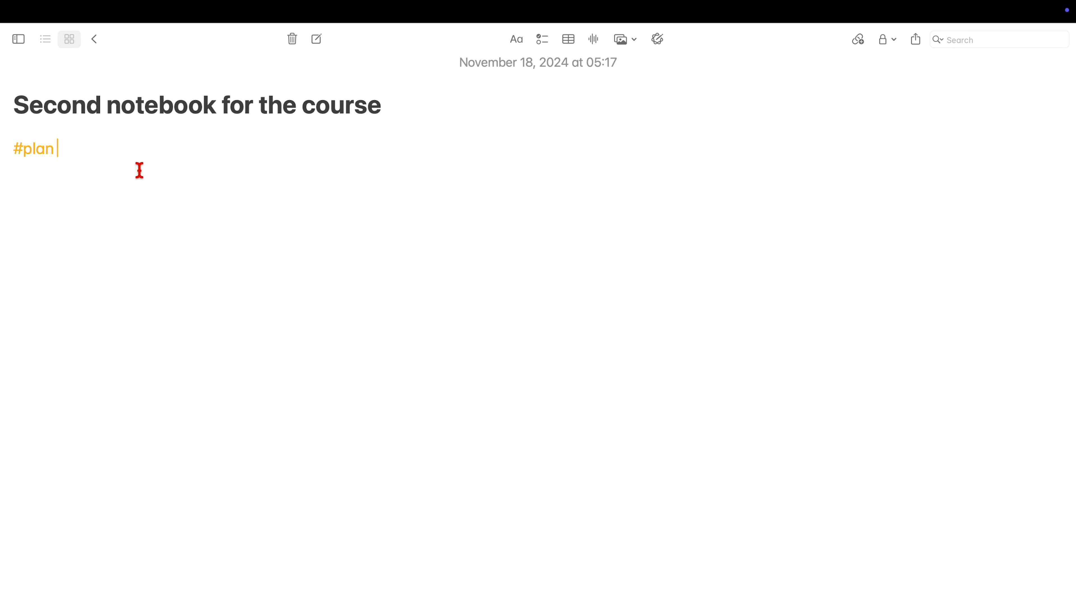
text(#)
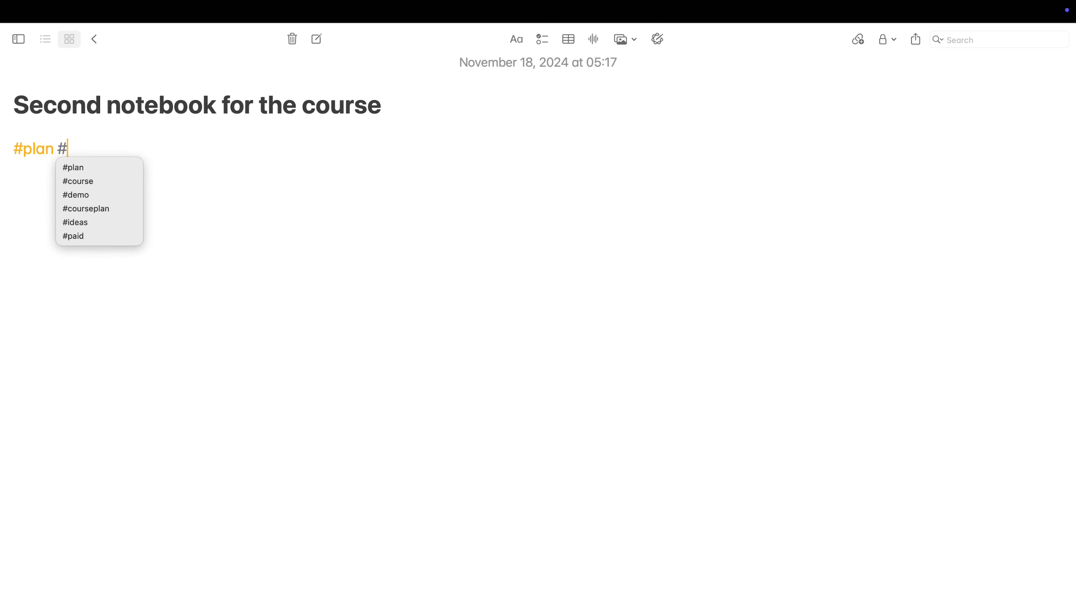
click(97, 178)
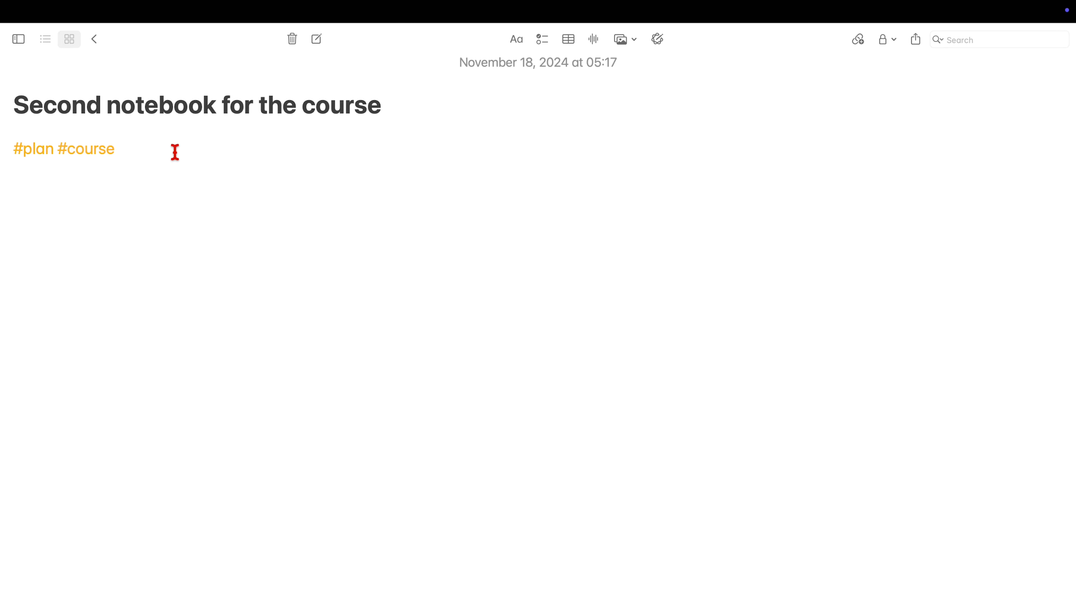
text(#)
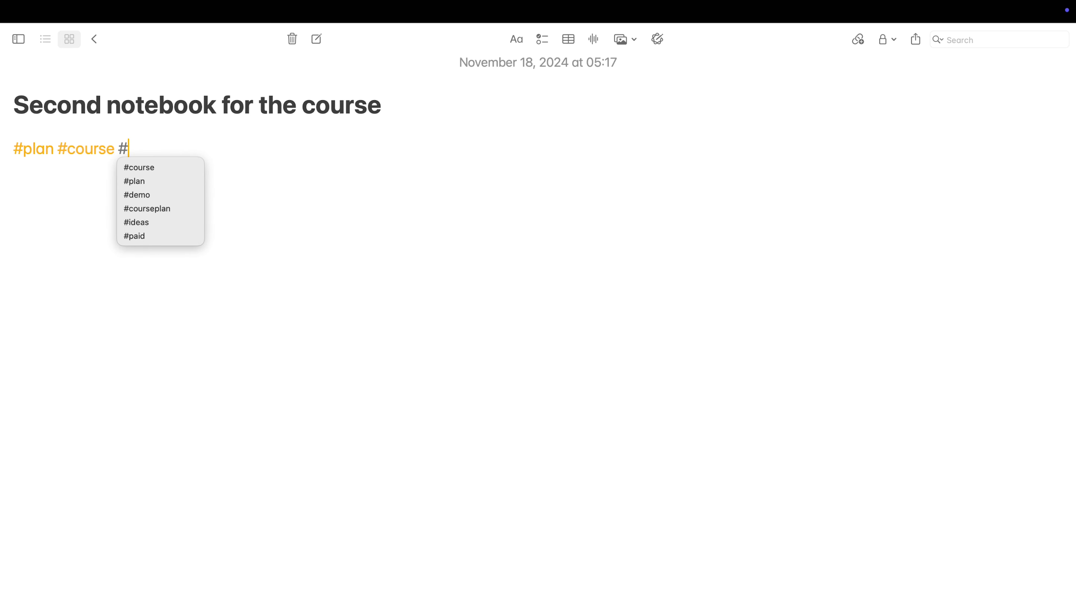
click(140, 196)
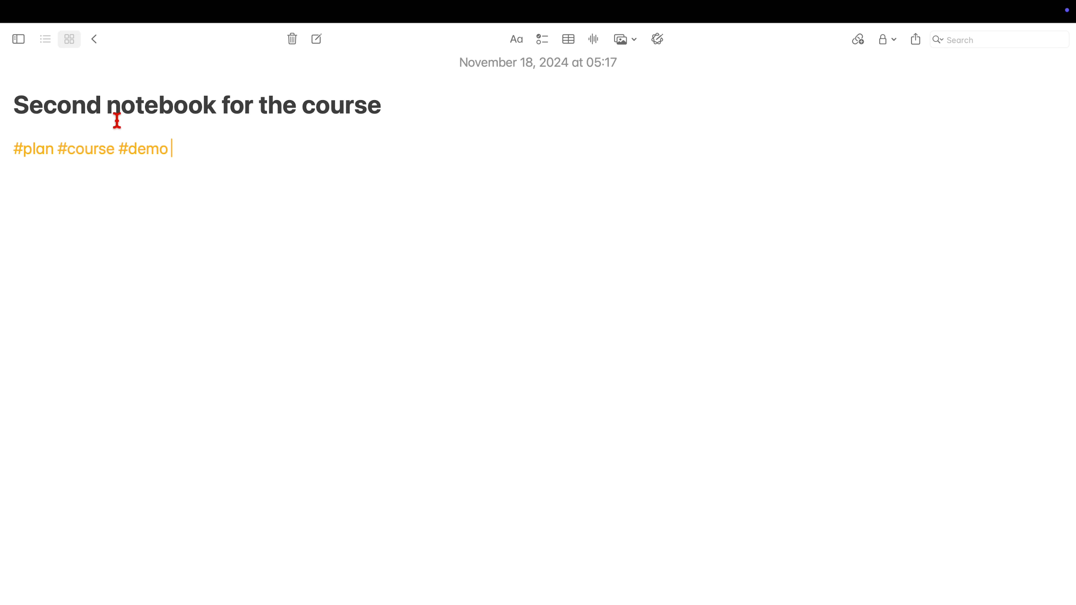
Reveal the list of all tags and filter the notes by #plan.
click(18, 40)
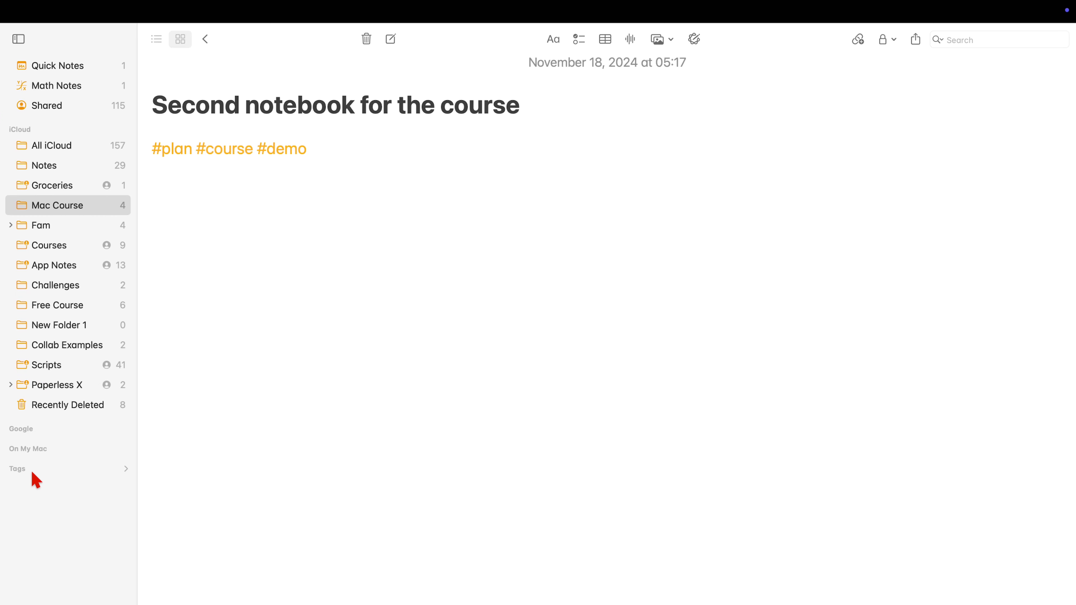
click(126, 469)
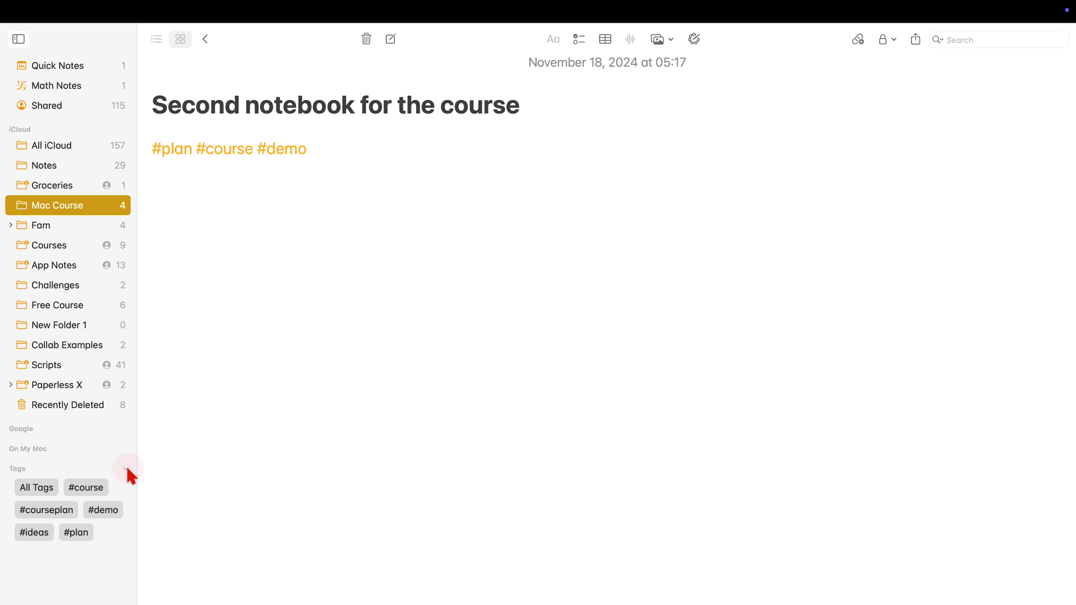
click(75, 535)
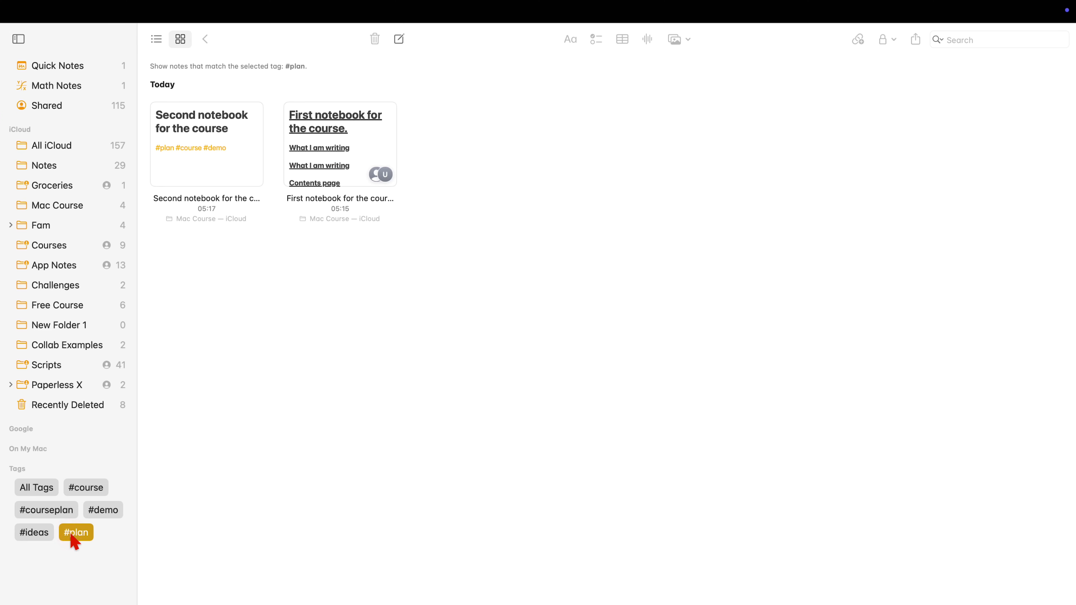
Add #ideas to the tag filter, try excluding #plan and #ideas in turn, and clear both tags from the filter.
super+click(34, 538)
super+click(84, 535)
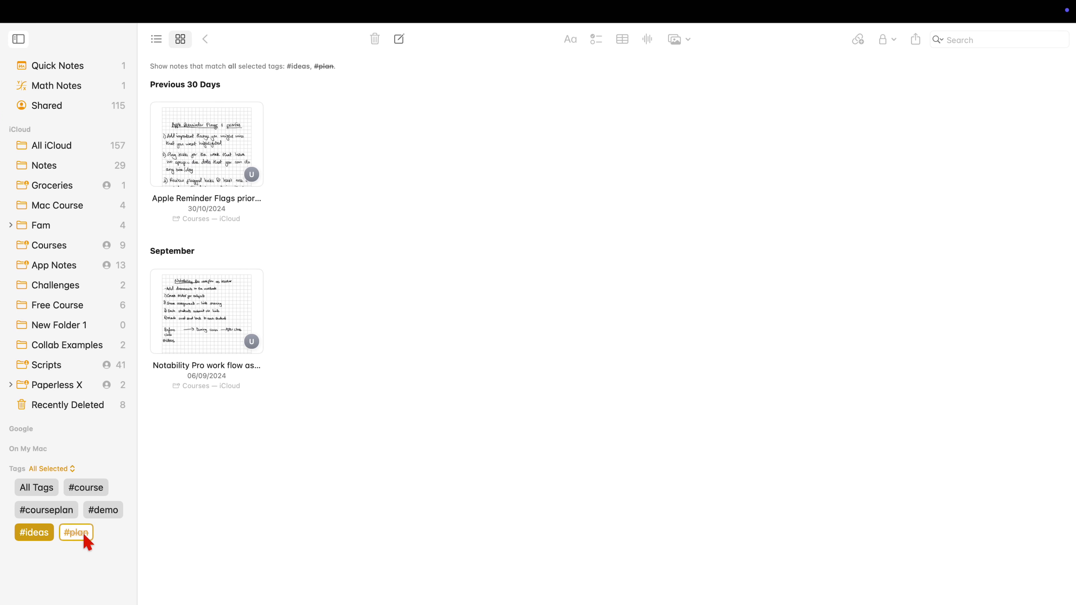
super+click(84, 536)
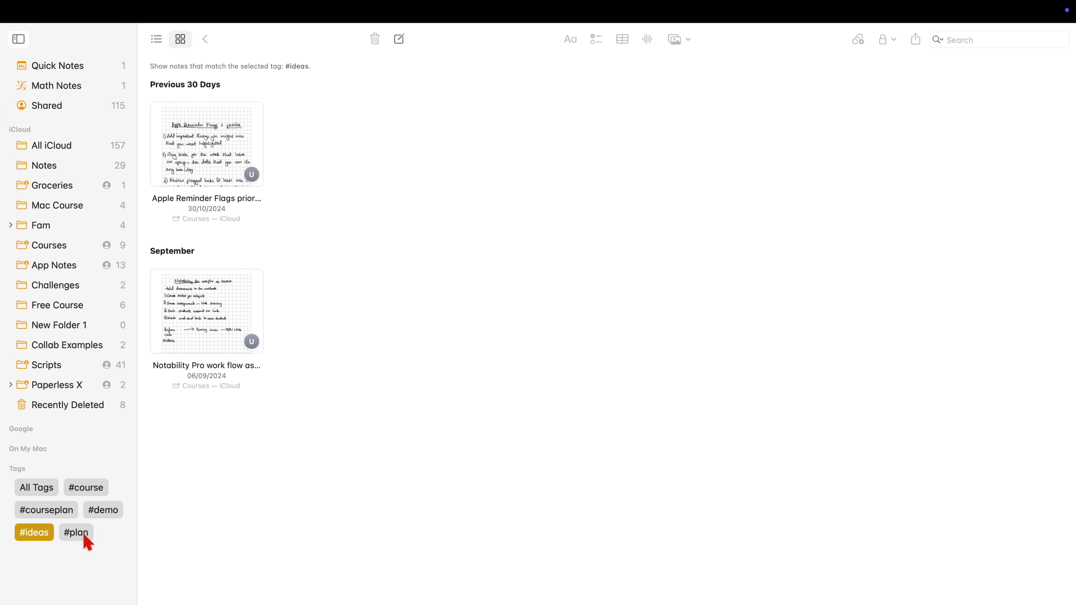
super+click(37, 533)
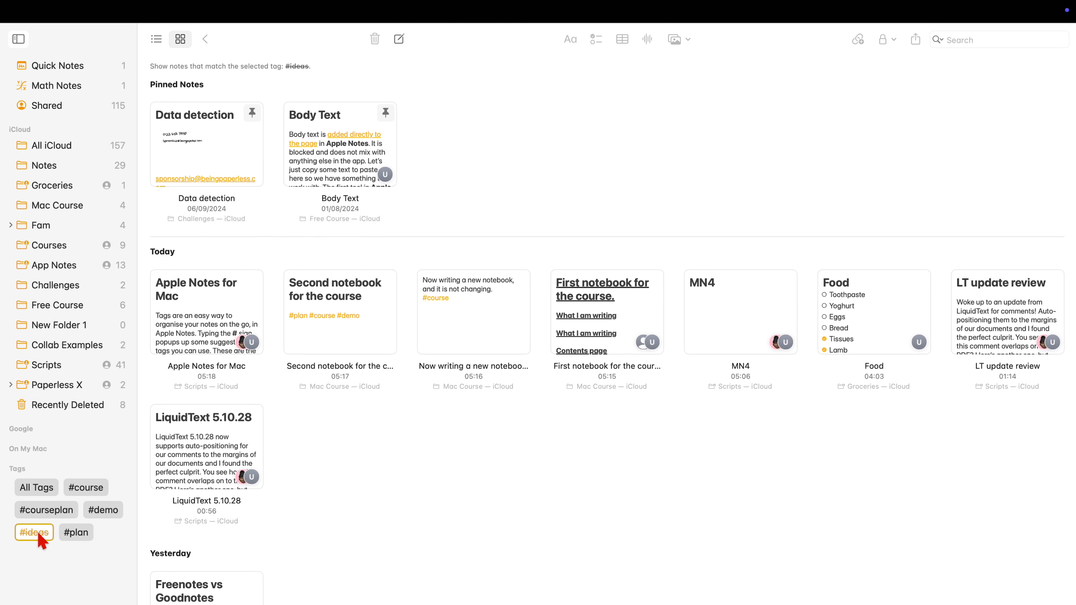
super+click(38, 533)
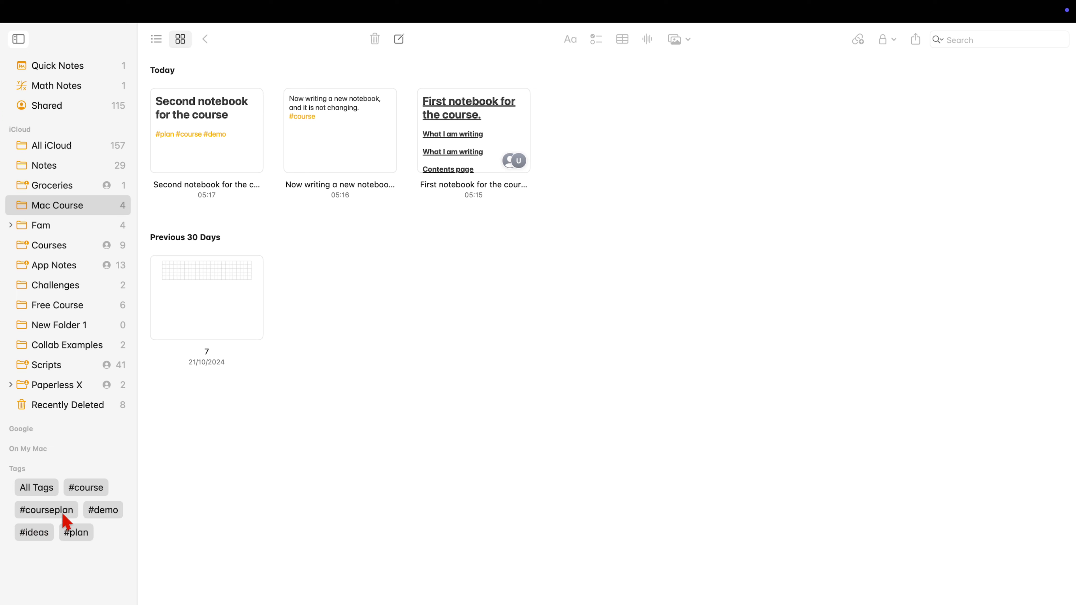
Filter the notes by both #demo and #course, and set the tag matching to Any Selected.
click(102, 506)
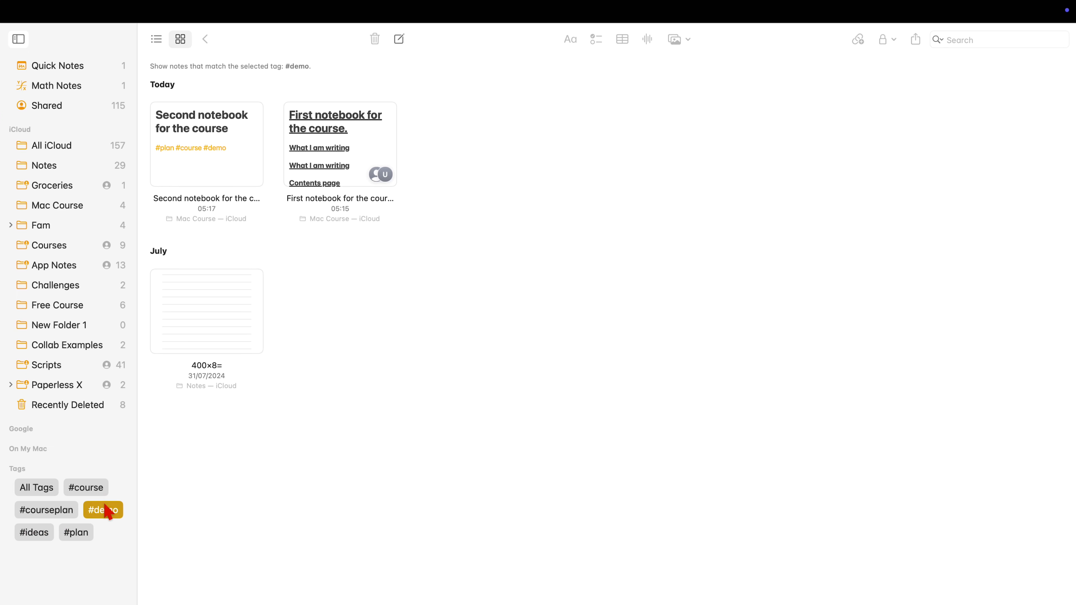
click(88, 493)
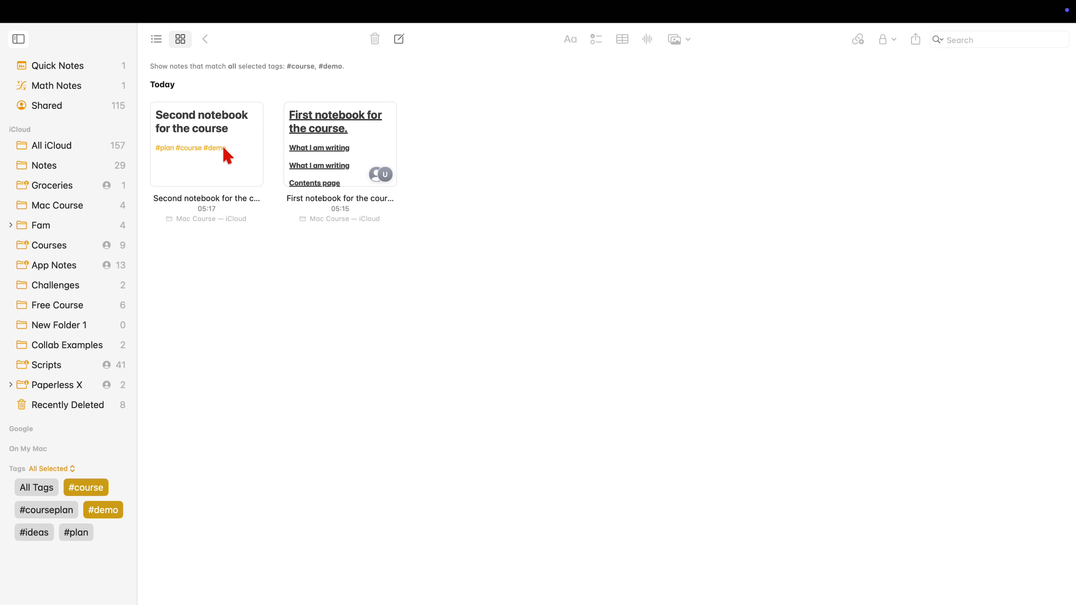
click(54, 470)
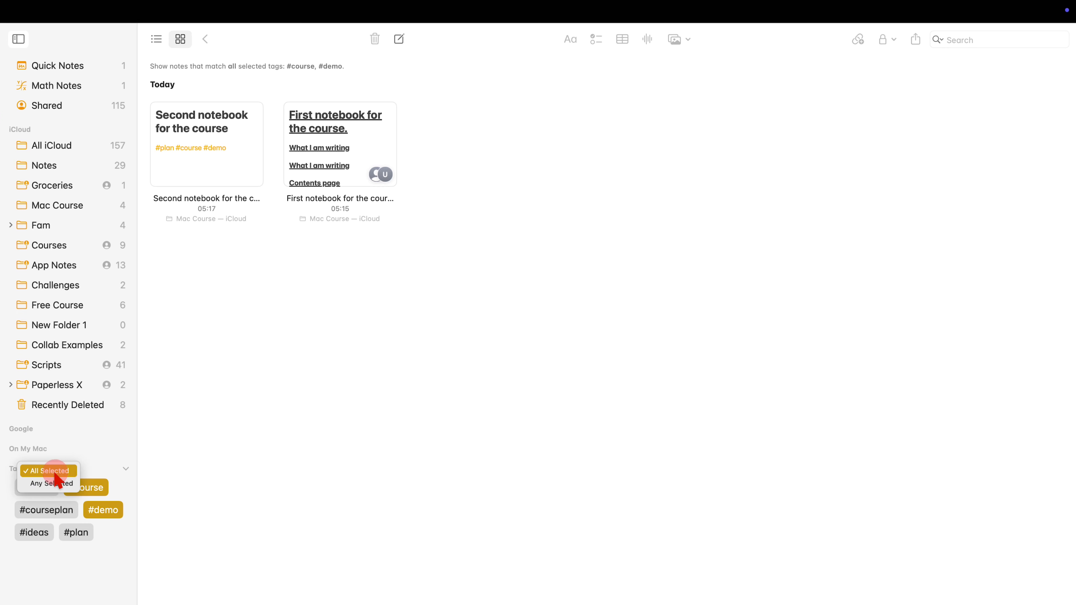
click(57, 483)
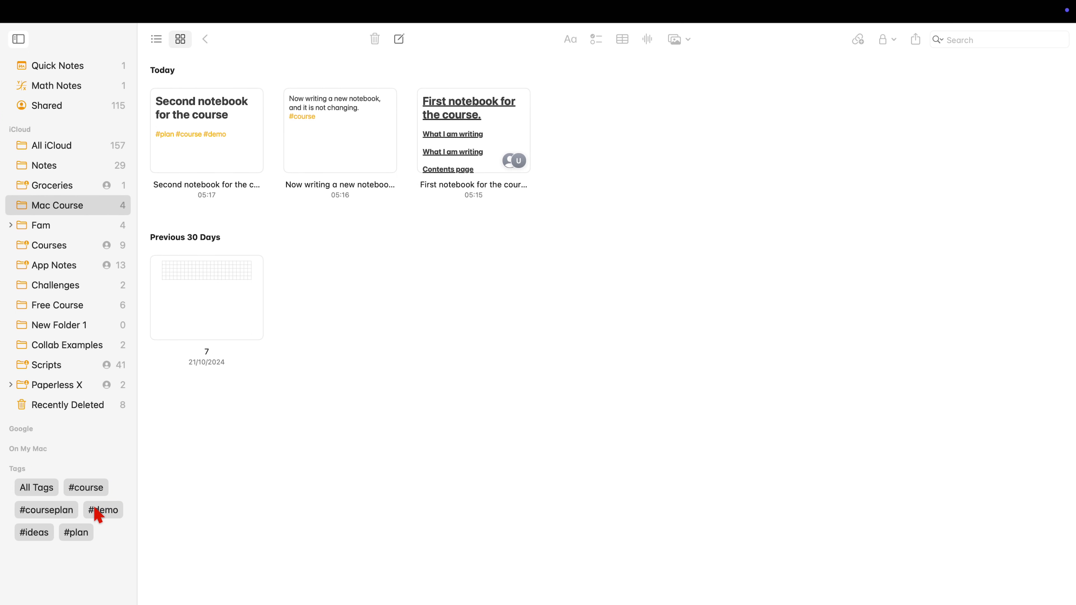
Rename the #demo tag to "demonstration".
right_click(97, 509)
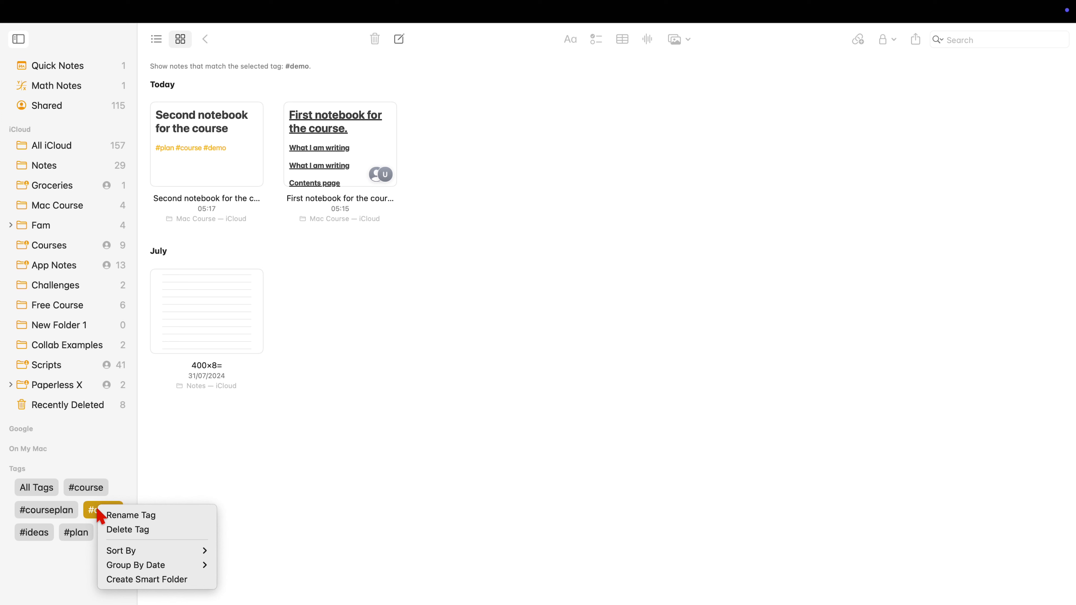
click(129, 516)
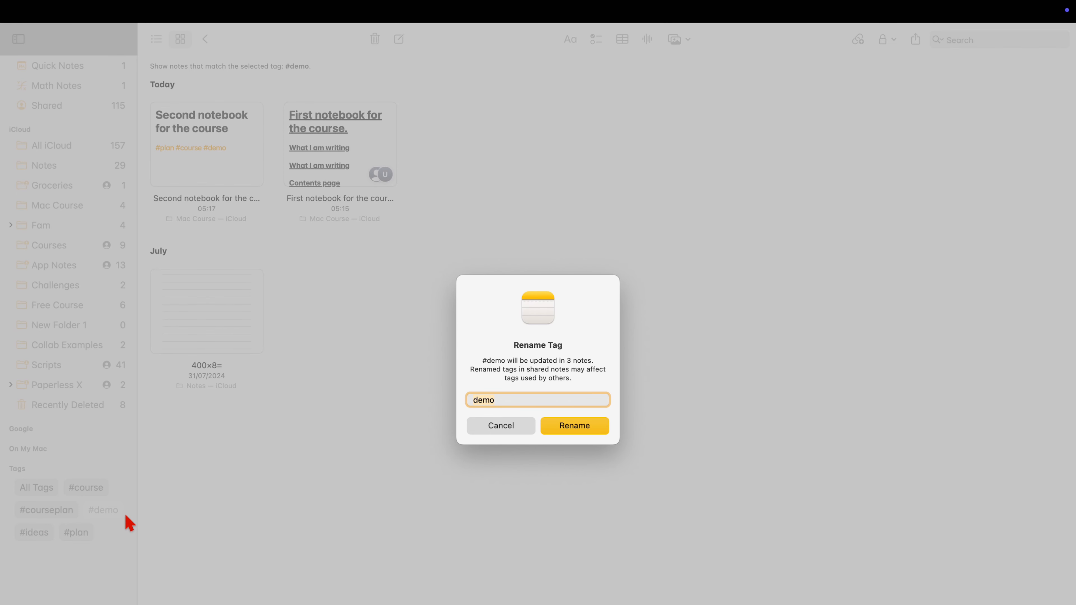
click(518, 401)
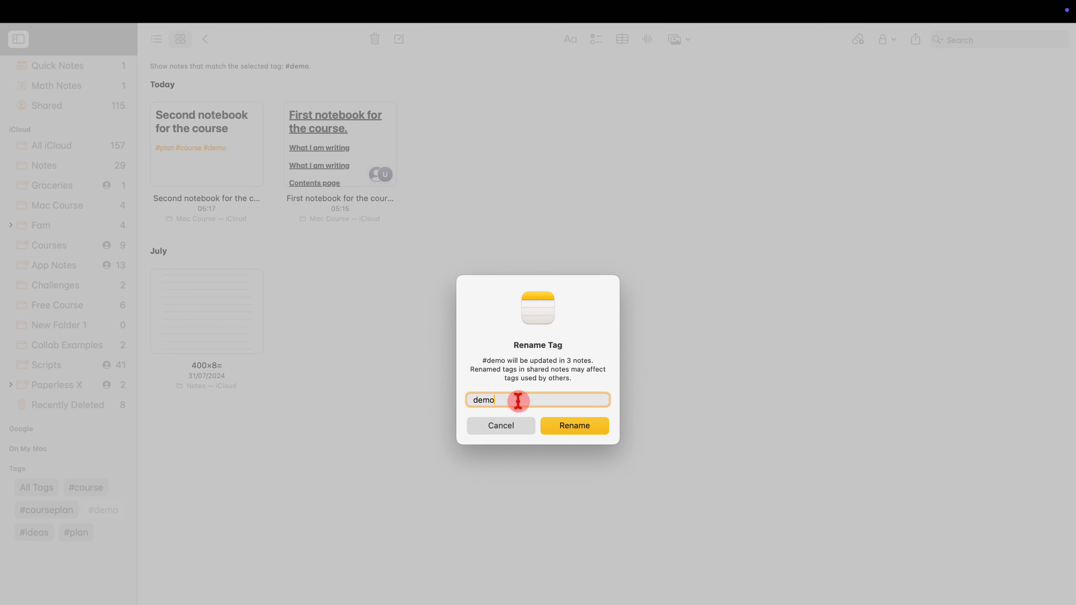
key(BackSpace)
text(onstration)
click(581, 431)
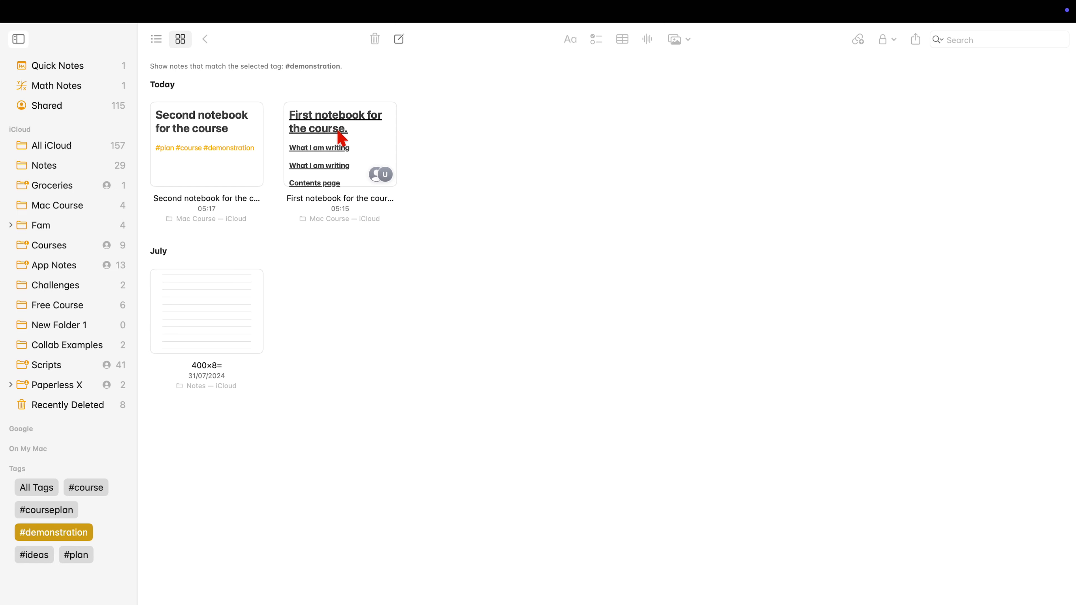
Open the "First notebook for the course." note and check its tag line for the renamed tag.
click(357, 140)
double_click(356, 138)
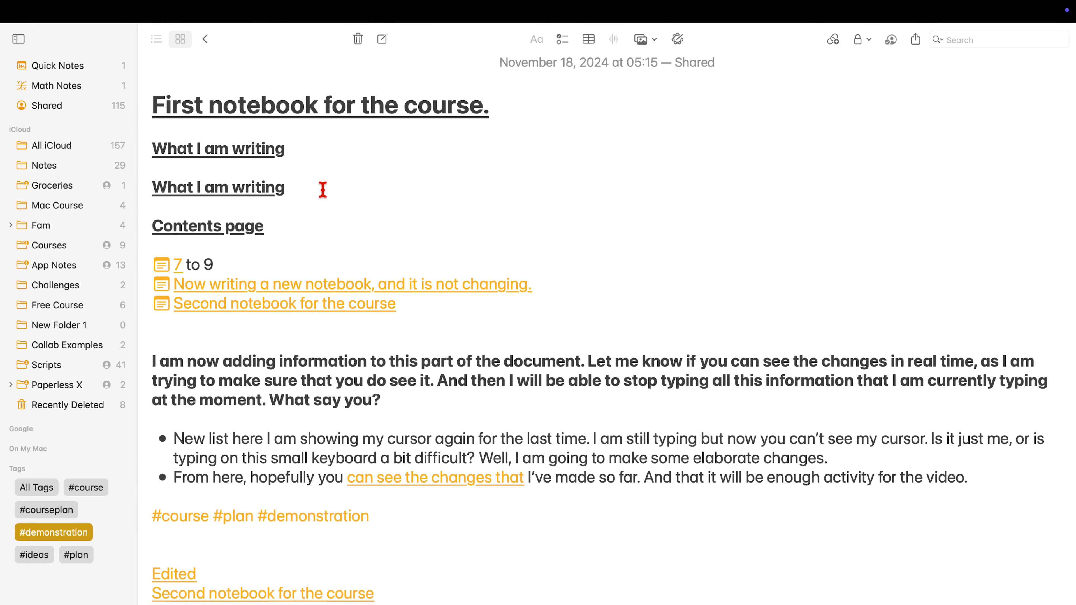
scroll(313, 339, down, 5)
scroll(313, 339, down, 1)
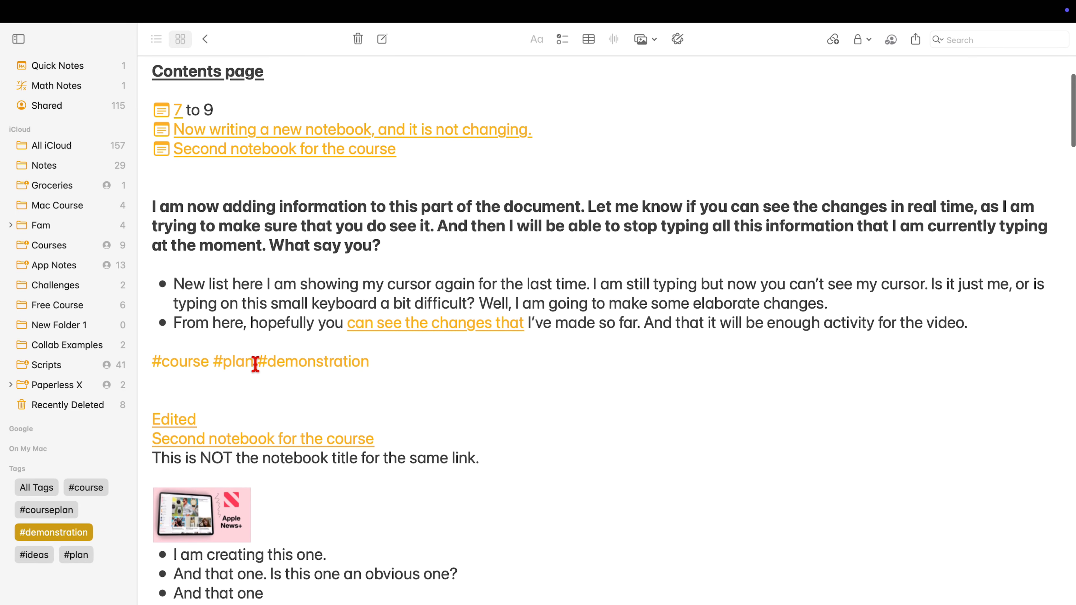
Highlight the #demonstration tag in the note's tag line, and clear the selection.
drag(256, 362, 371, 361)
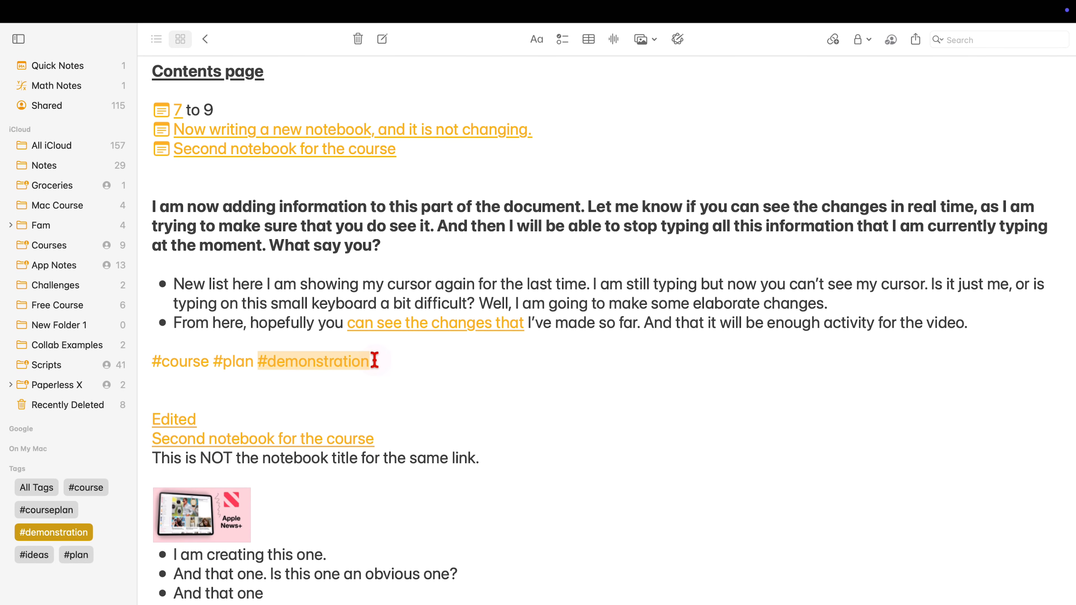
click(388, 371)
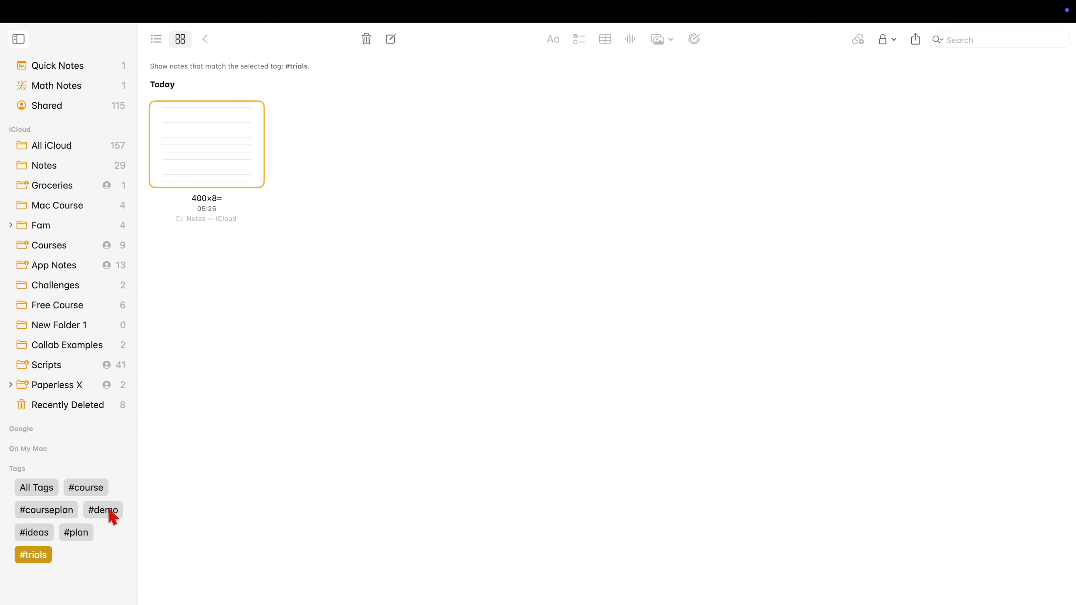
Delete the #trials tag and confirm its removal from the notes.
right_click(38, 560)
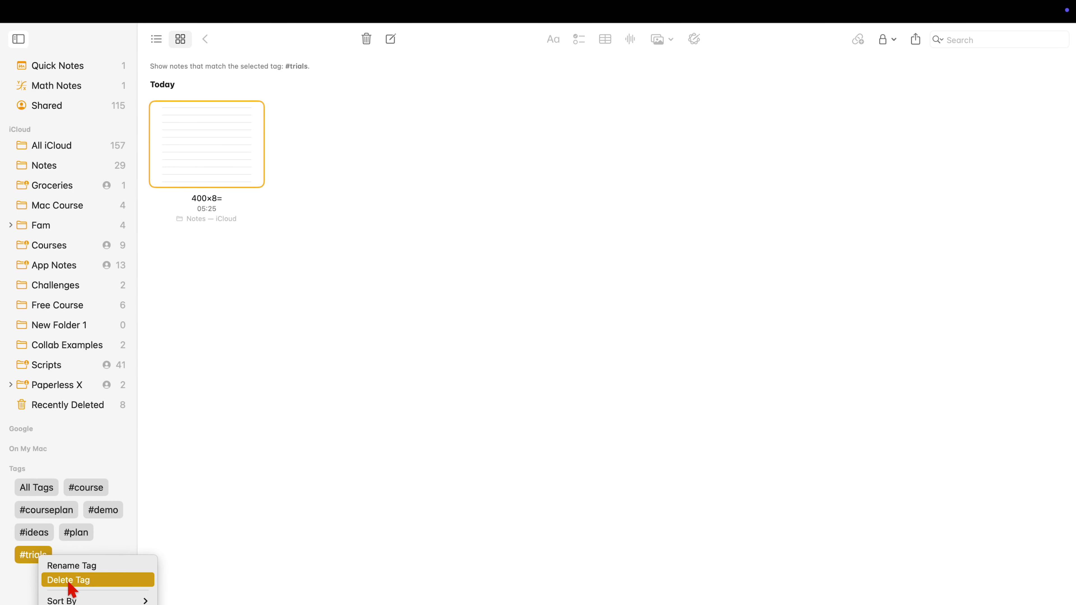
click(84, 582)
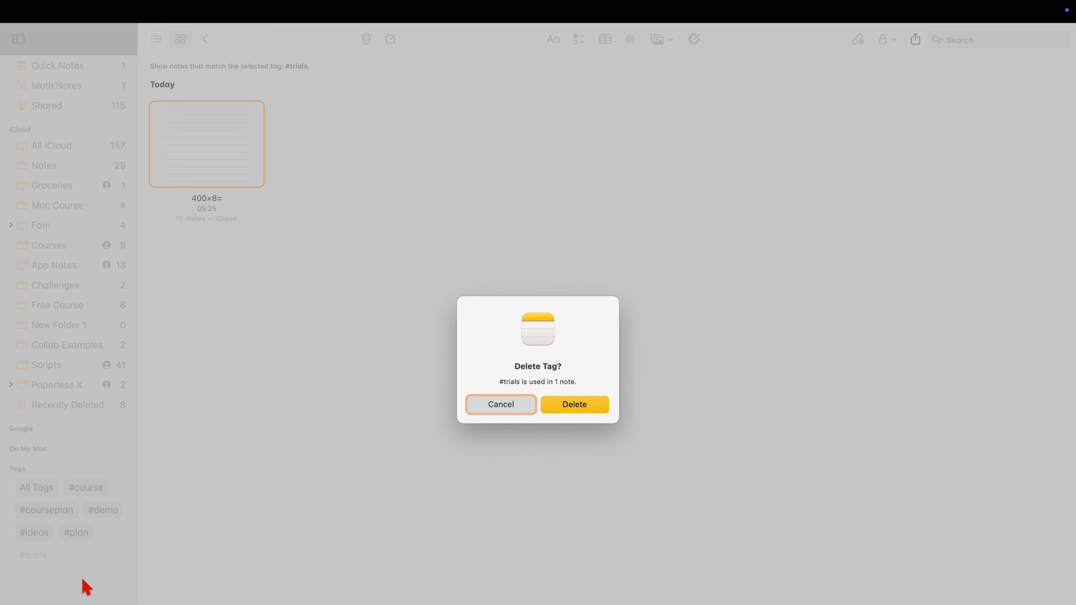
click(582, 405)
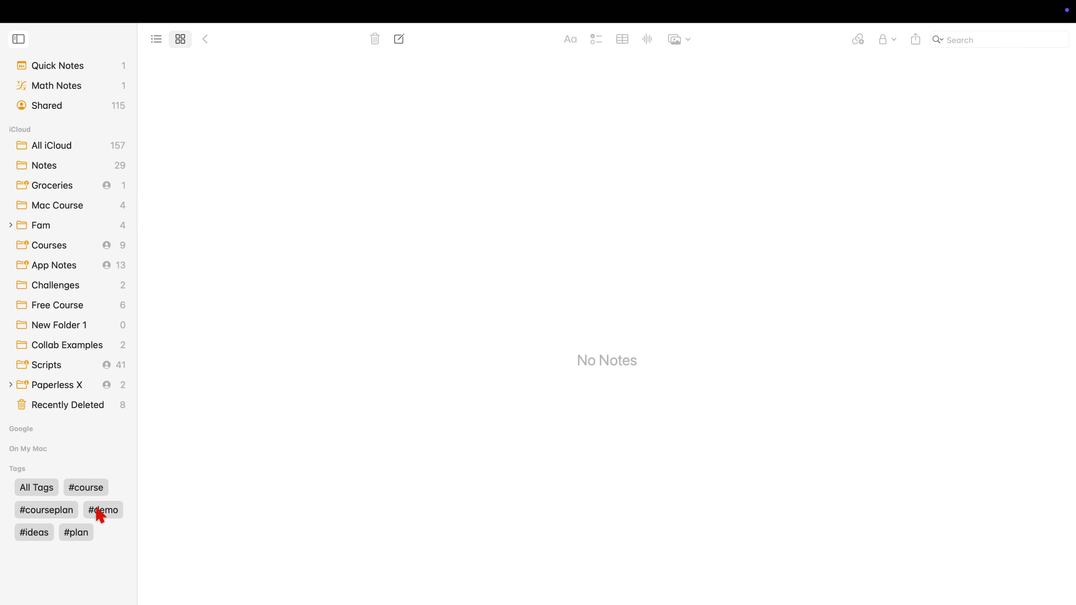
Select the #course, #demo and #courseplan tags together and bring up their shared options for deleting all three.
click(87, 497)
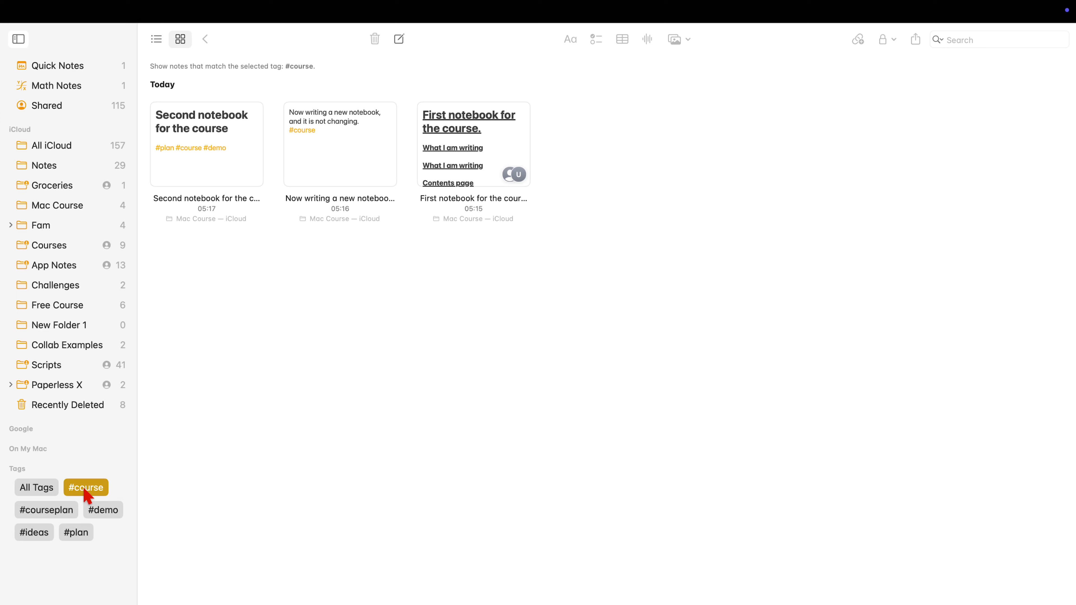
click(97, 512)
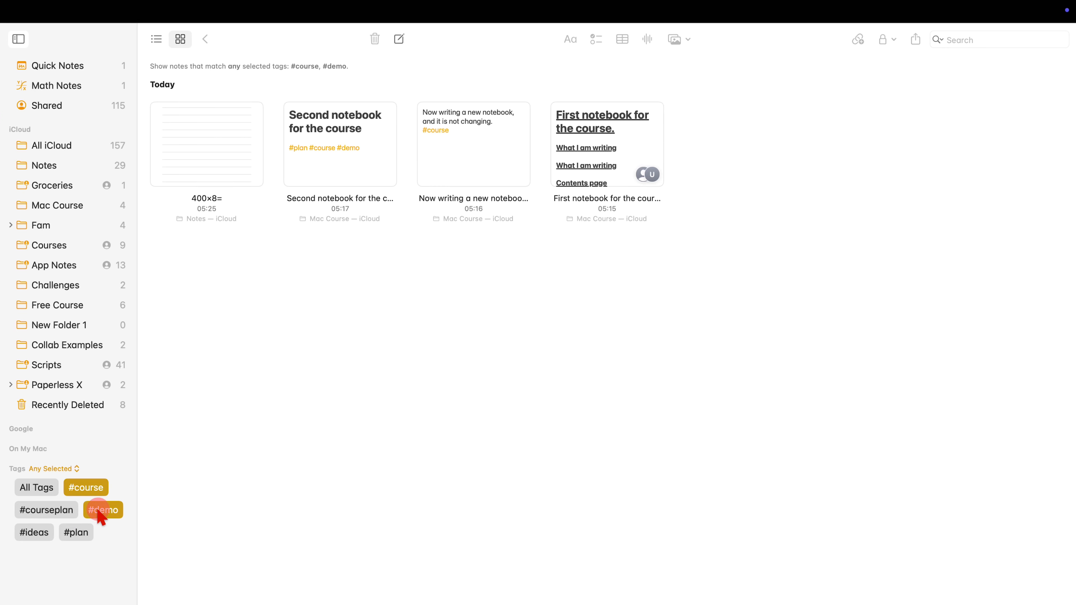
click(50, 512)
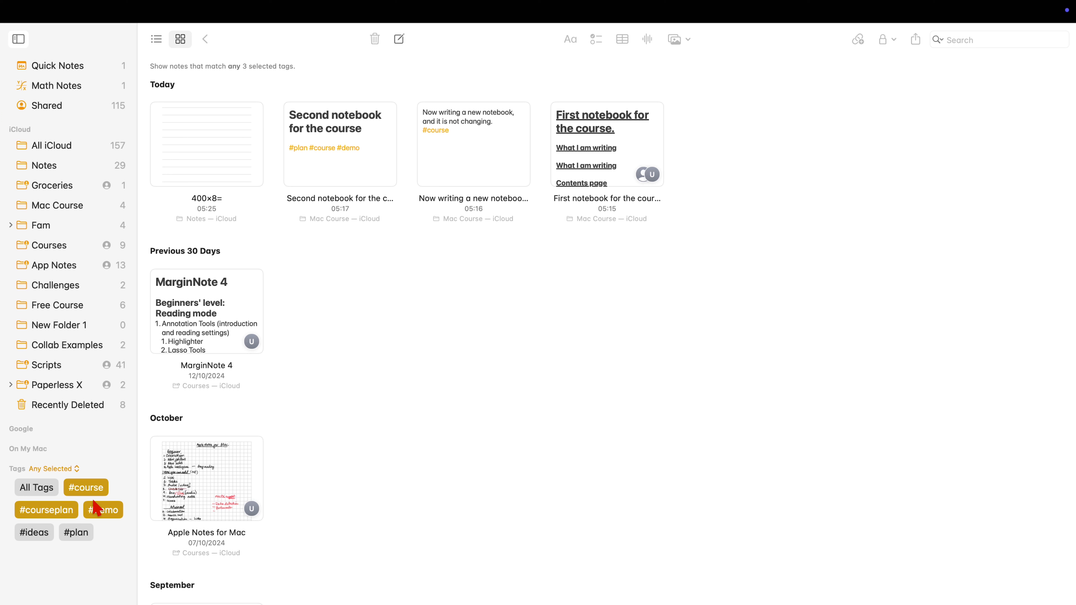
right_click(94, 506)
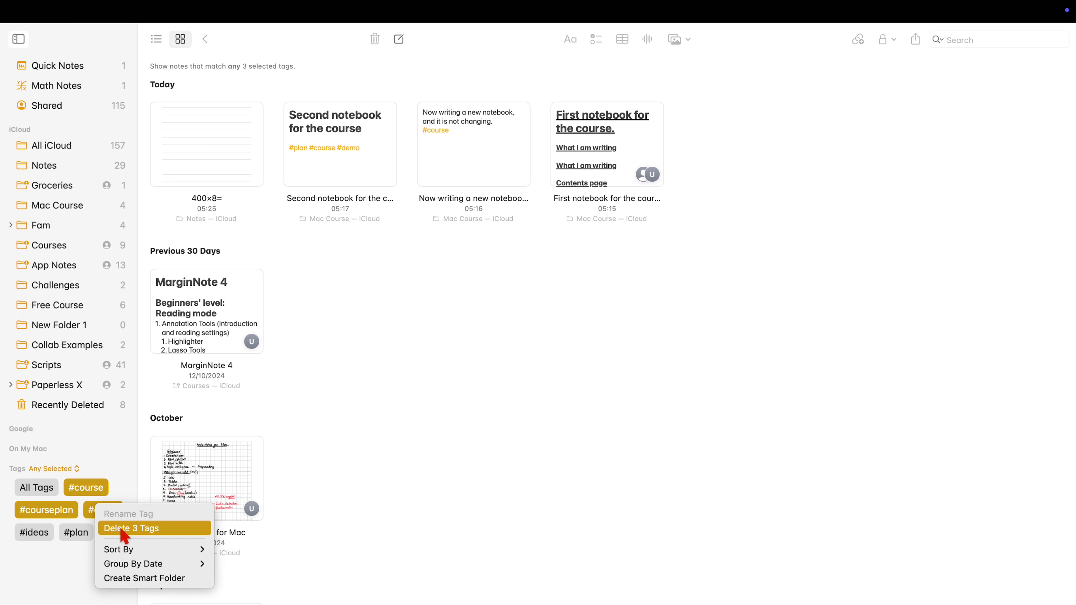
Dismiss the tag options without deleting anything, and clear #course, #demo and #courseplan from the tag filter.
click(68, 492)
click(83, 491)
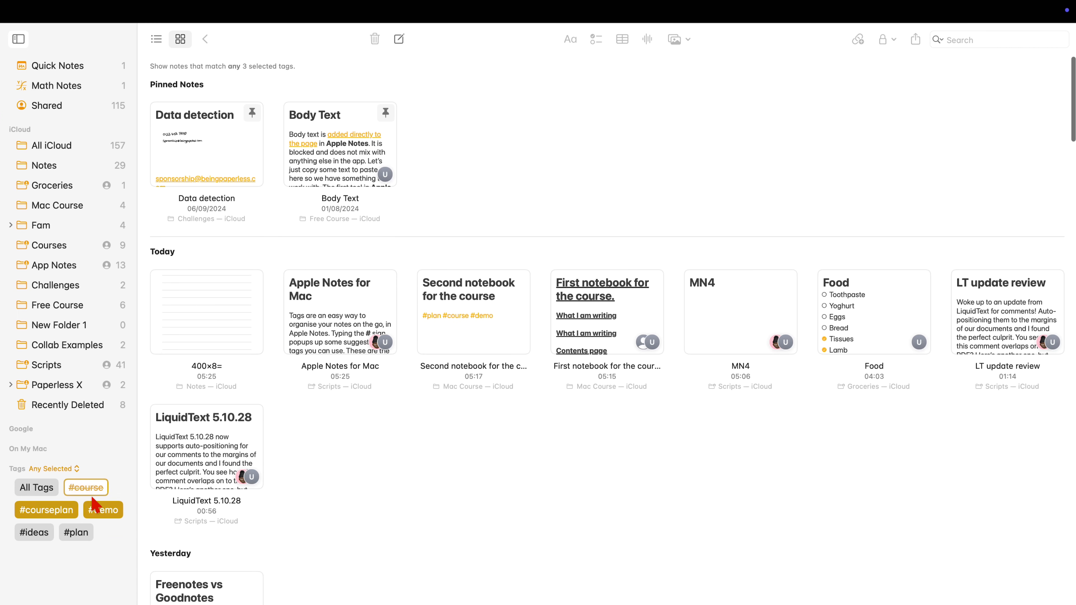
click(106, 512)
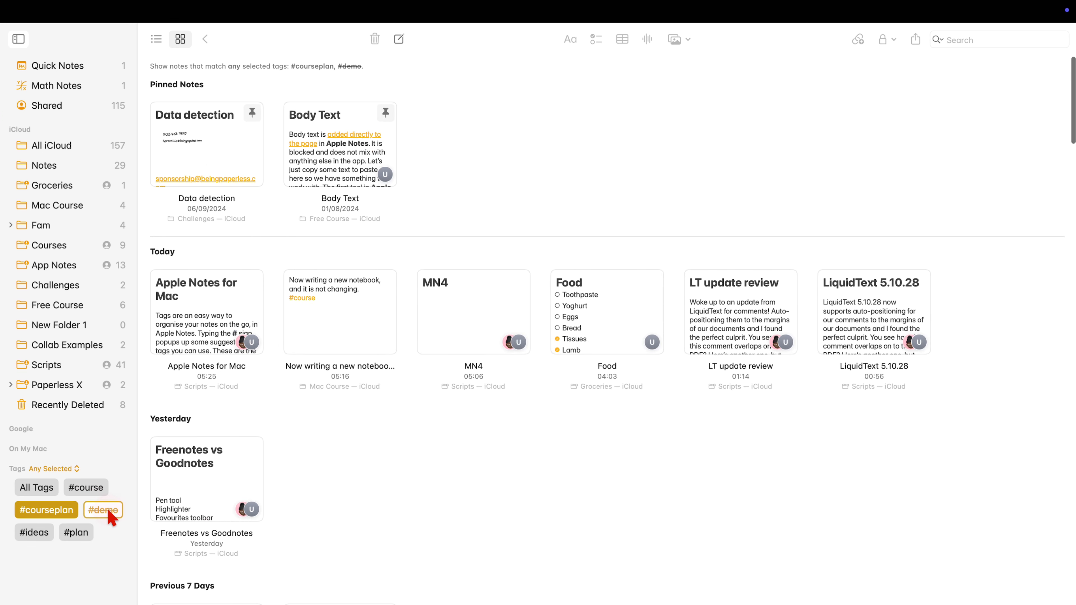
click(64, 514)
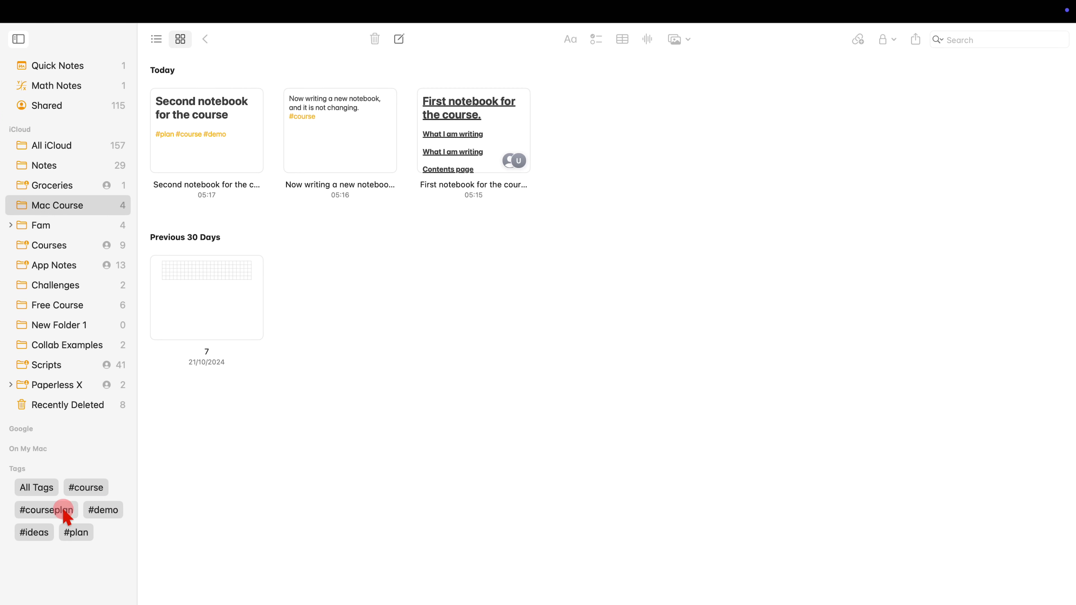